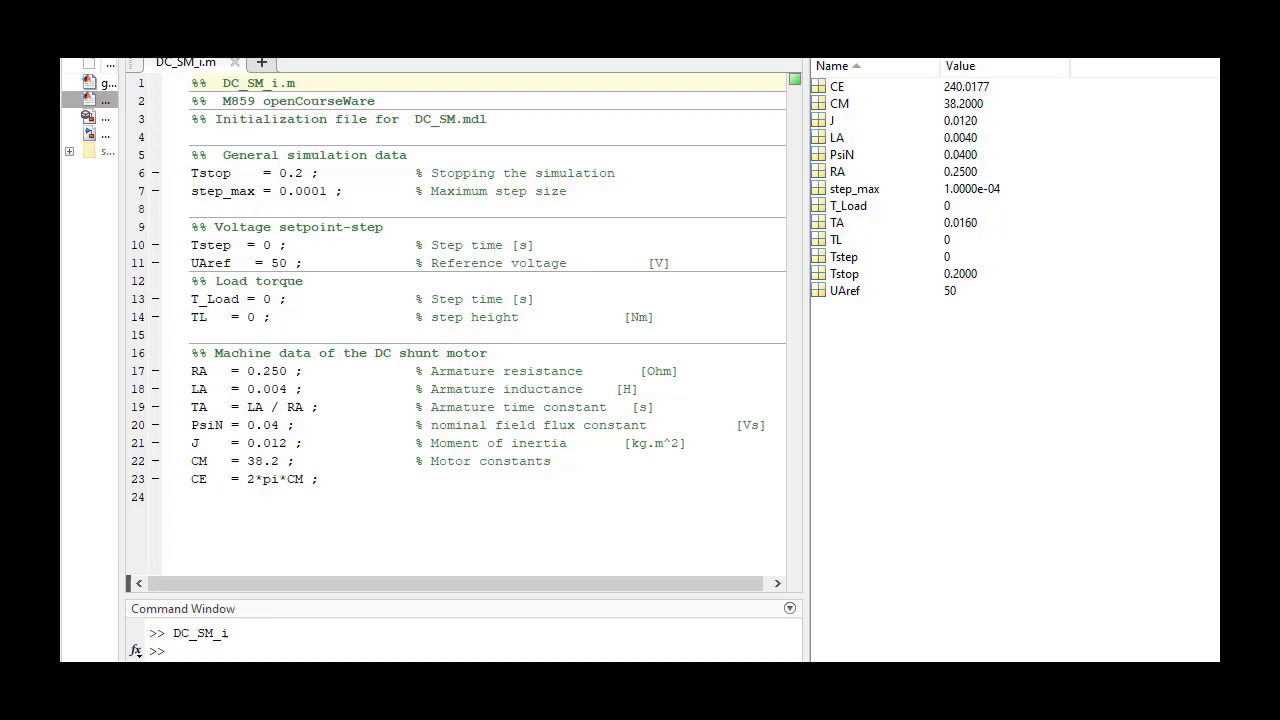
Step: Open the DC_SM.mdl model from the Current Folder list
{"action": "double_click", "coordinate": [258, 83]}
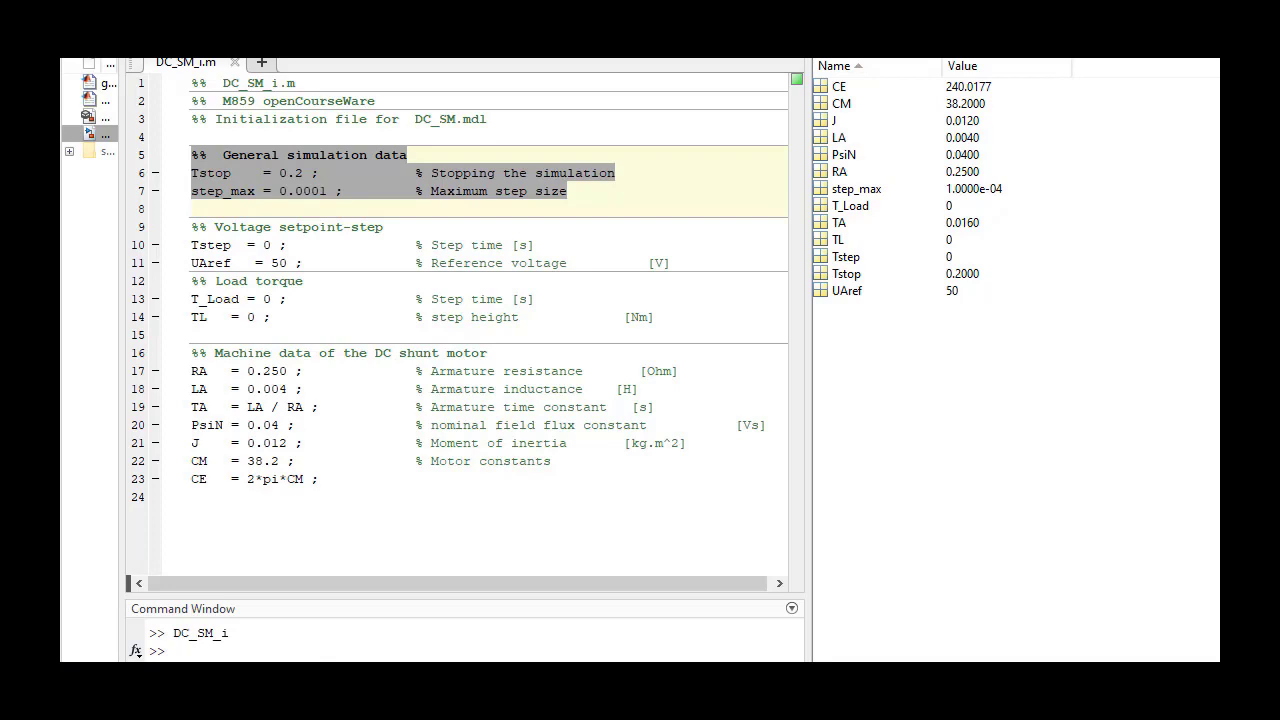
Step: Select the voltage setpoint-step lines of the script
{"action": "left_click_drag", "start_coordinate": [191, 227], "coordinate": [670, 263]}
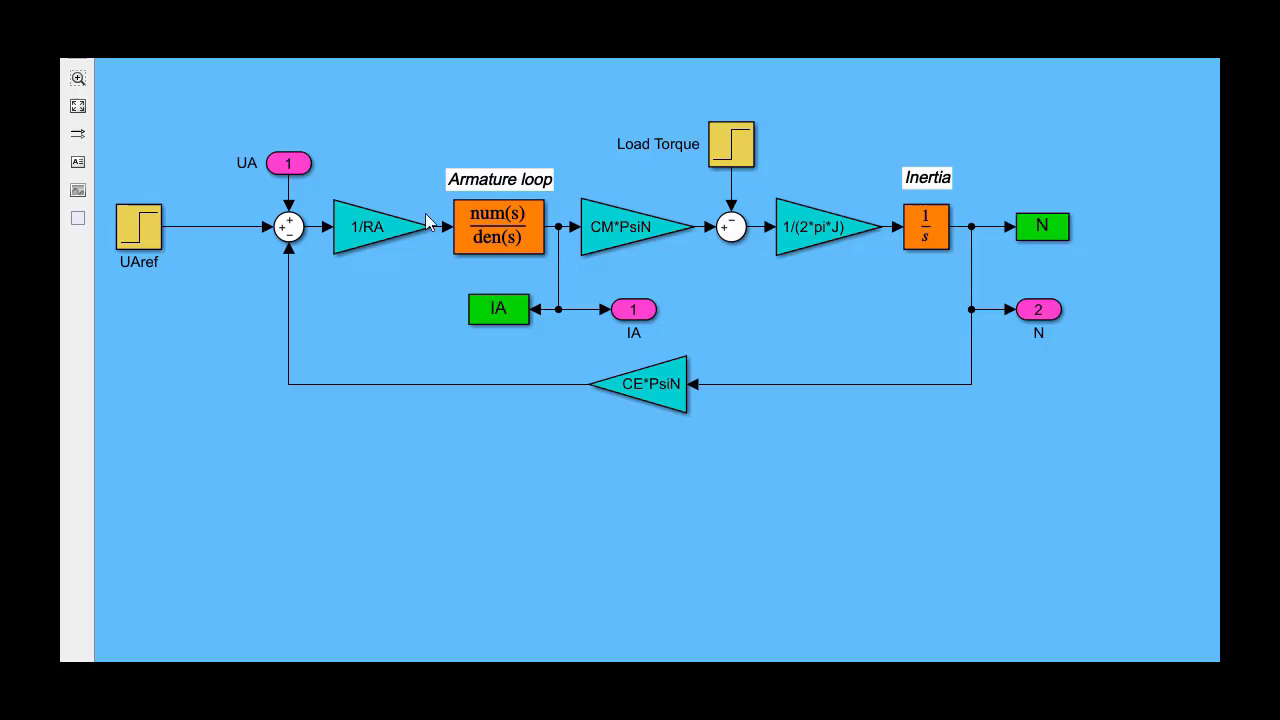
Step: Inspect the UAref step and 1/RA gain parameters, closing each unchanged
{"action": "left_click", "coordinate": [125, 240]}
{"action": "double_click", "coordinate": [125, 240]}
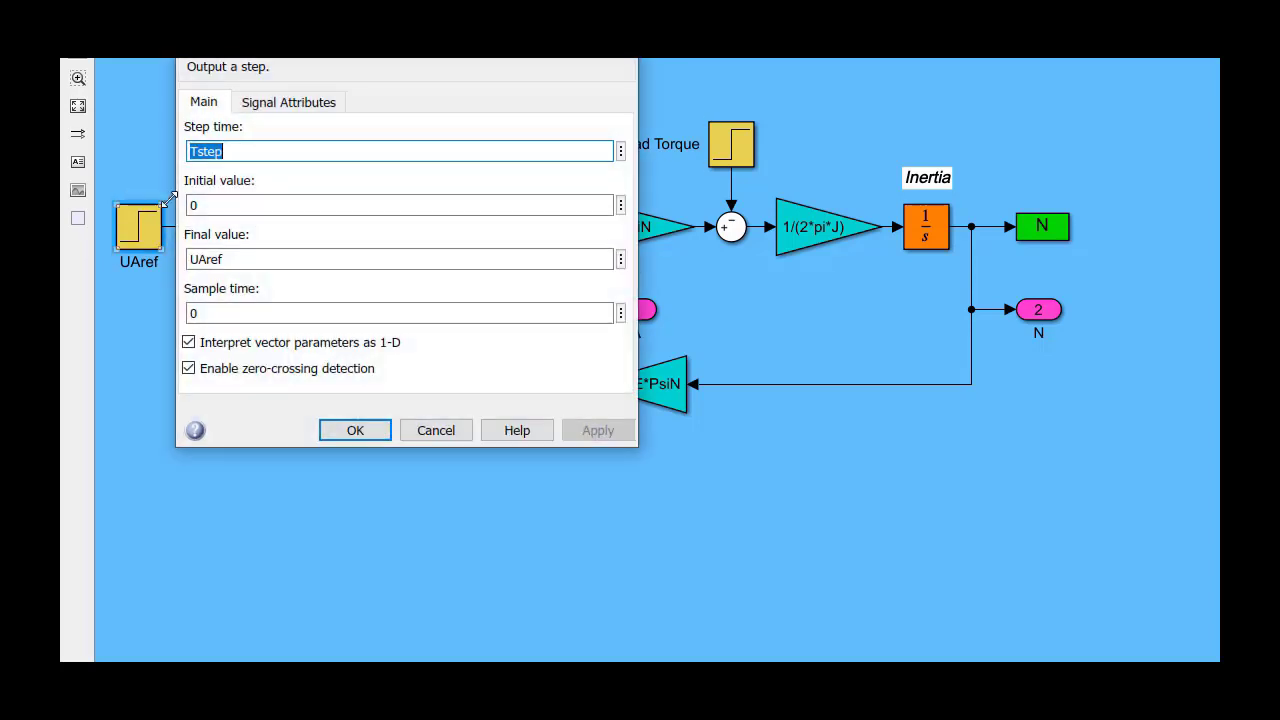
{"action": "left_click_drag", "start_coordinate": [382, 18], "coordinate": [381, 106]}
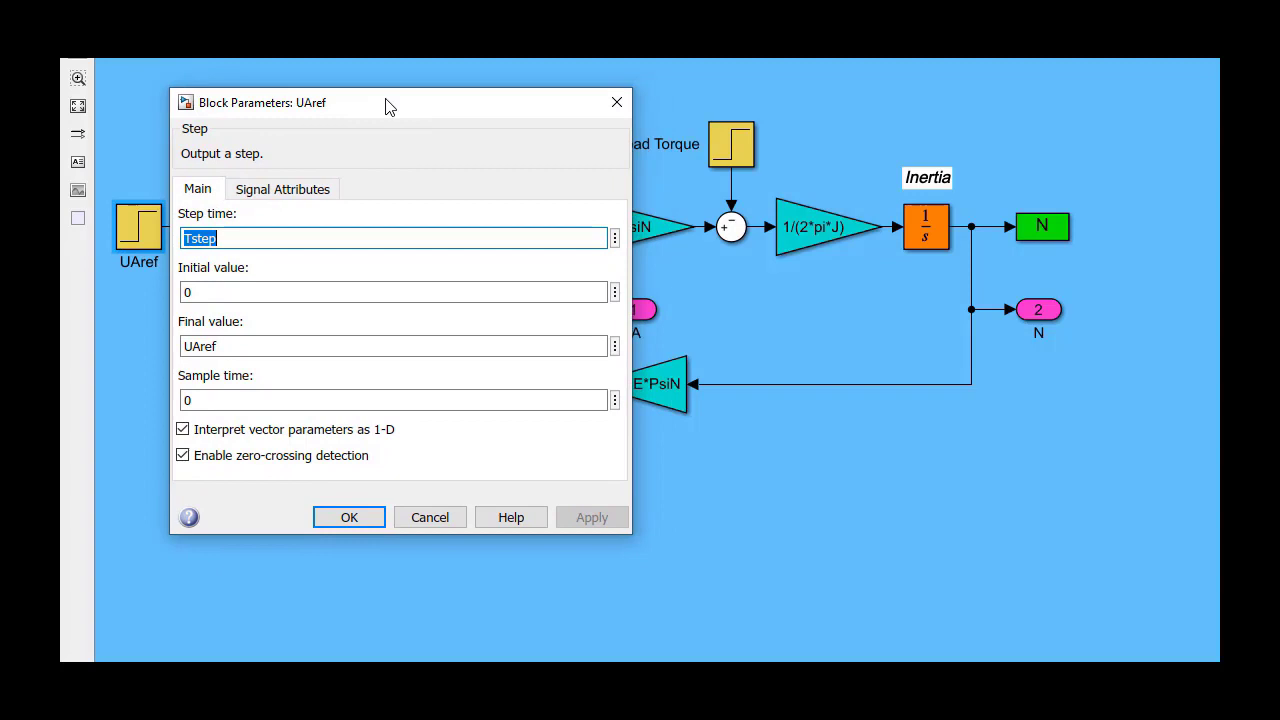
{"action": "left_click", "coordinate": [614, 105]}
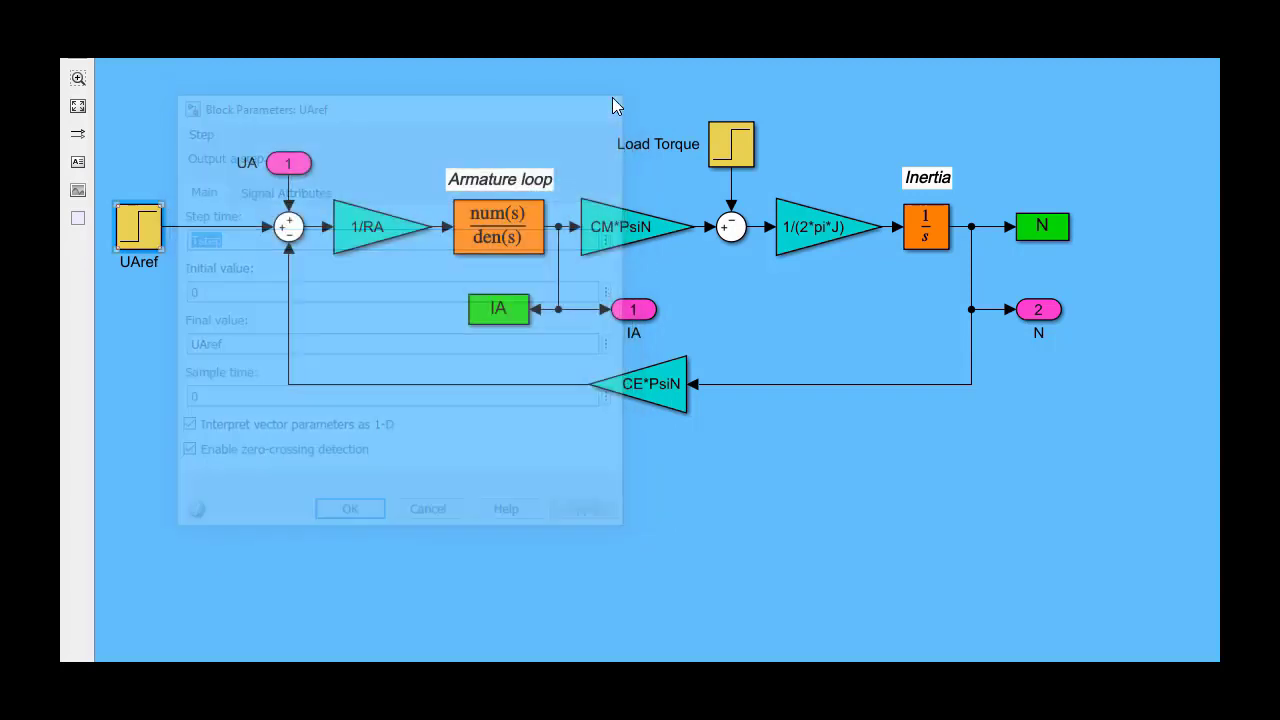
{"action": "double_click", "coordinate": [349, 232]}
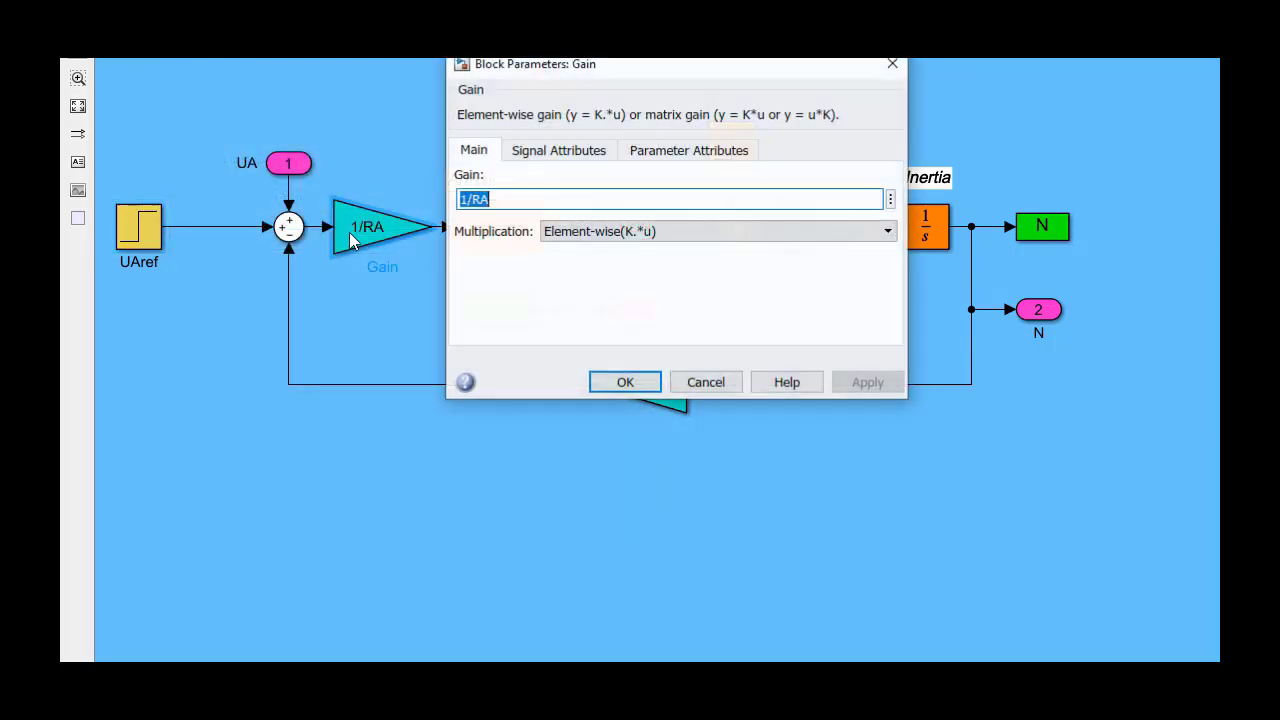
{"action": "left_click_drag", "start_coordinate": [676, 86], "coordinate": [383, 271]}
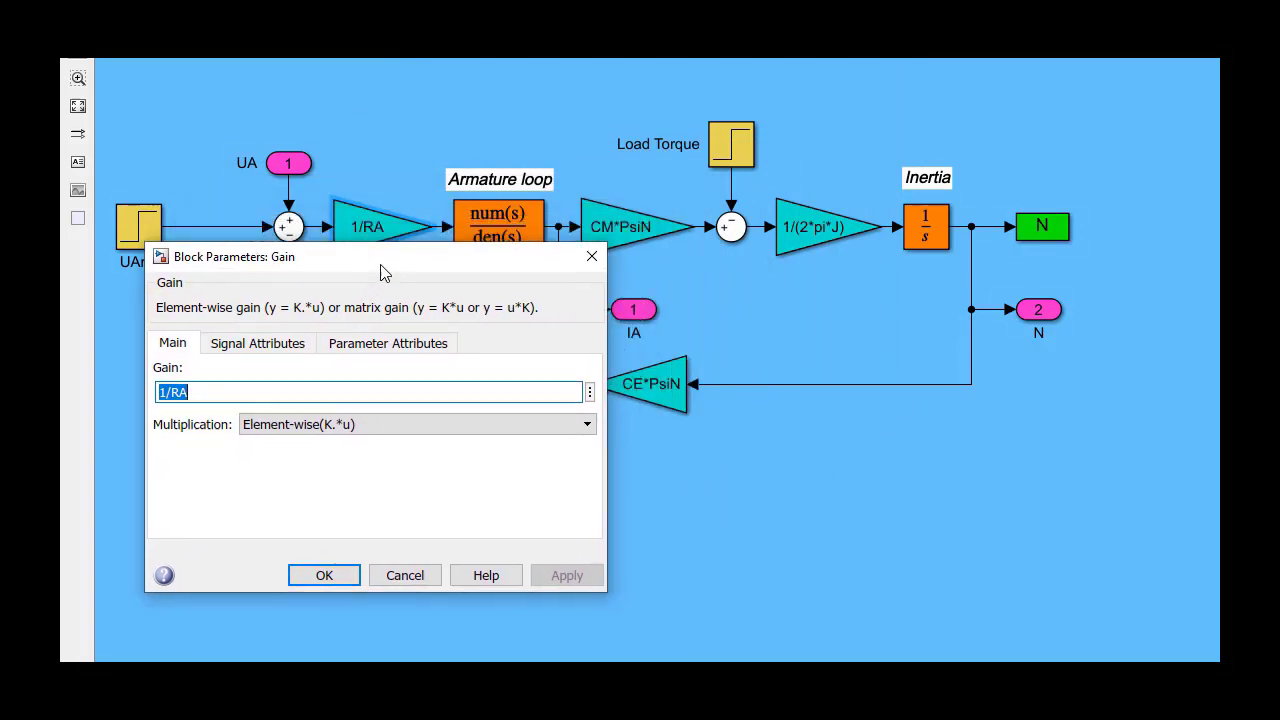
{"action": "left_click", "coordinate": [590, 252]}
Step: Review the armature transfer function and CM*PsiN gain parameters without changes
{"action": "double_click", "coordinate": [512, 233]}
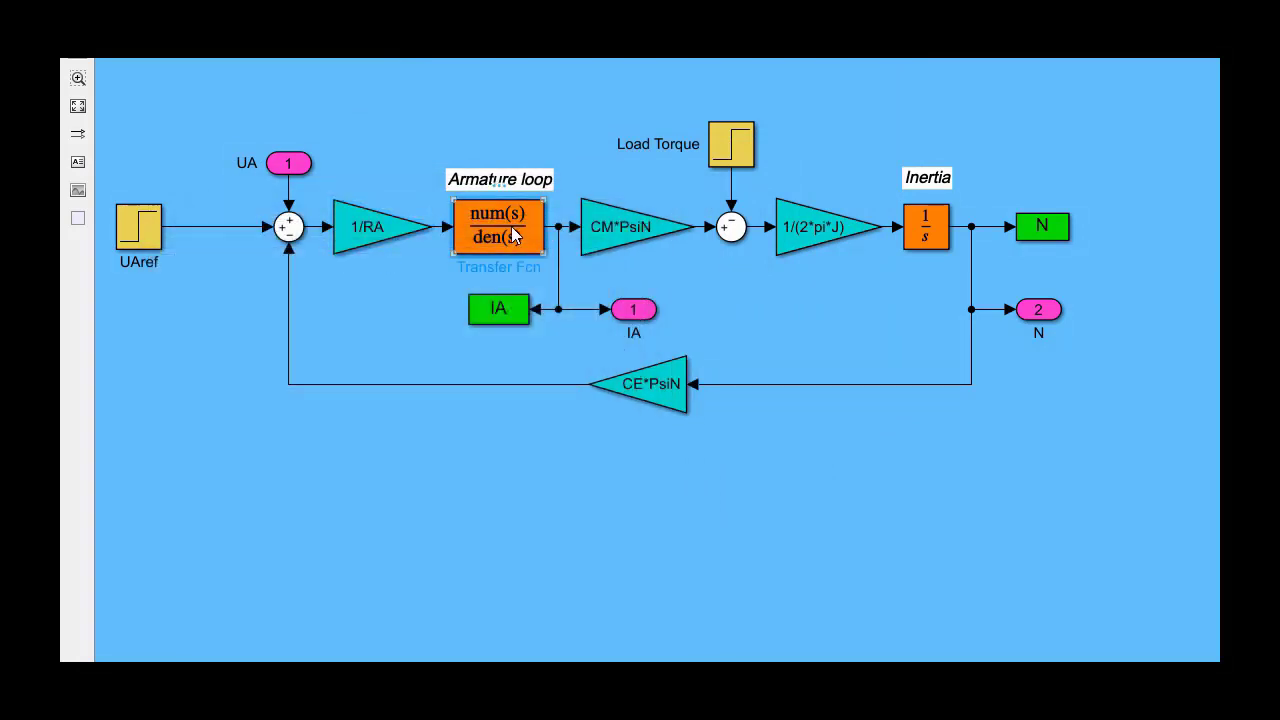
{"action": "left_click_drag", "start_coordinate": [815, 6], "coordinate": [388, 122]}
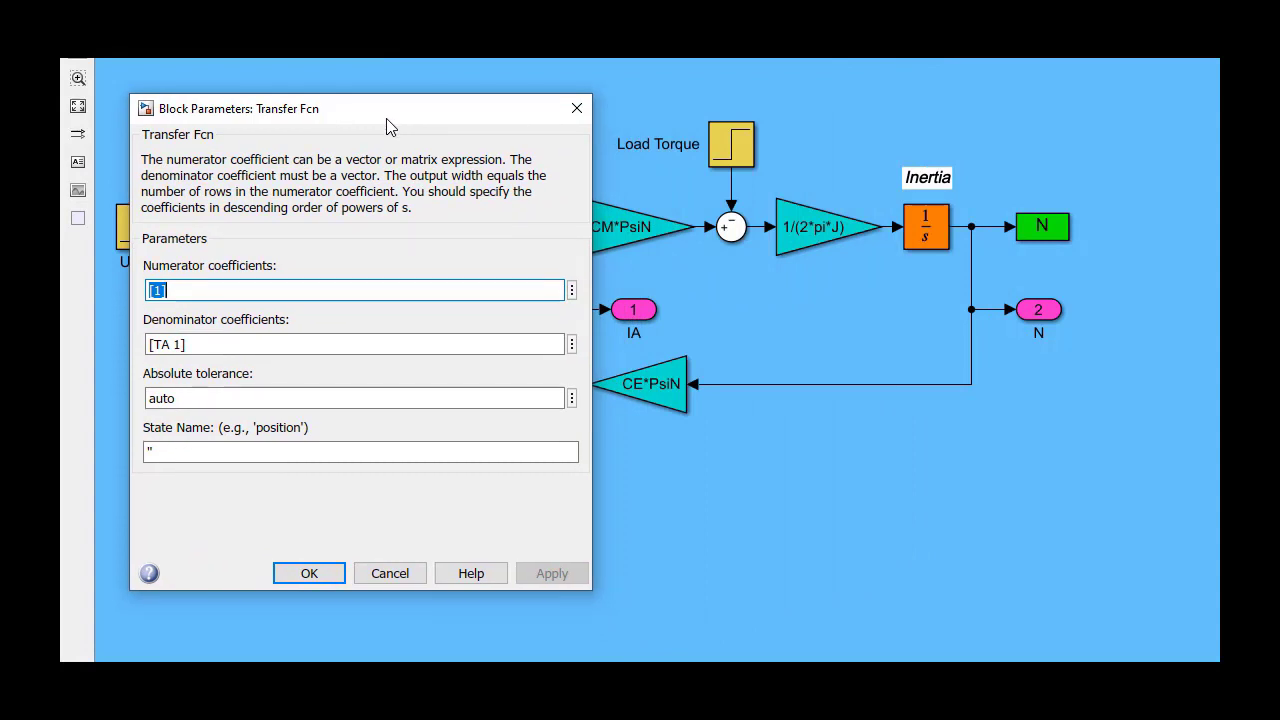
{"action": "left_click", "coordinate": [396, 573]}
{"action": "double_click", "coordinate": [590, 232]}
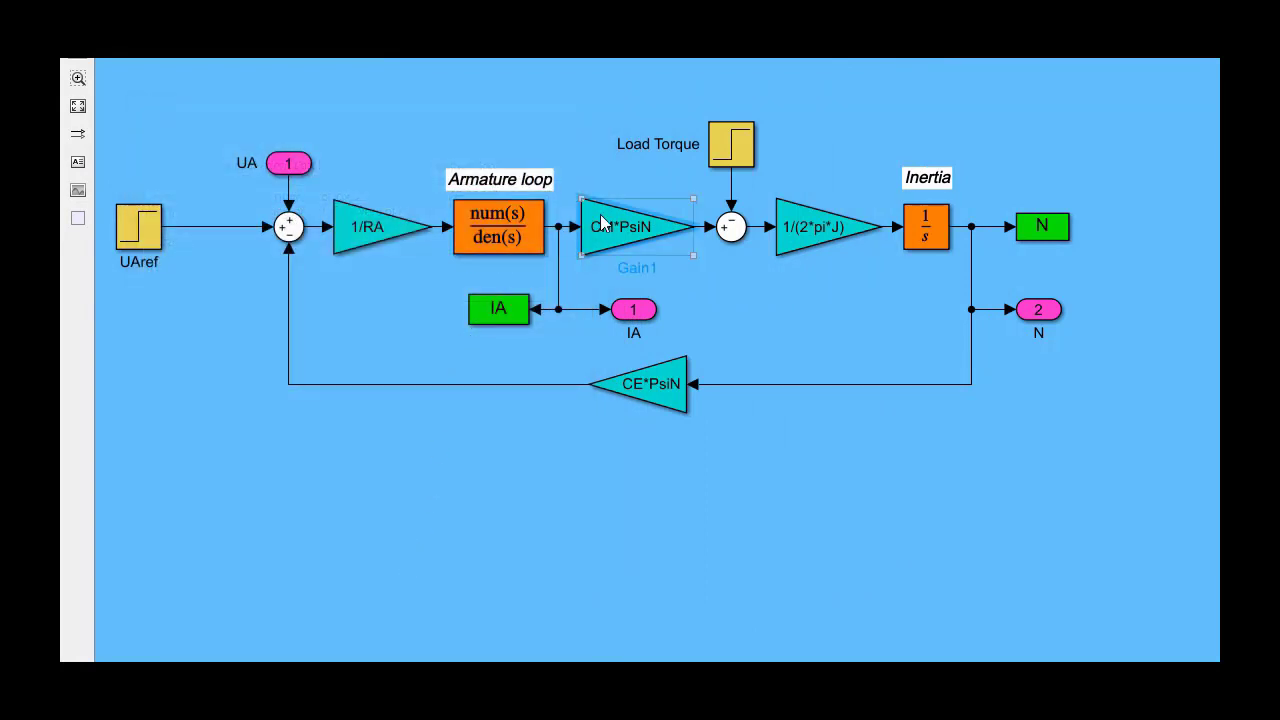
{"action": "left_click_drag", "start_coordinate": [924, 85], "coordinate": [367, 192]}
{"action": "key", "text": "Escape"}
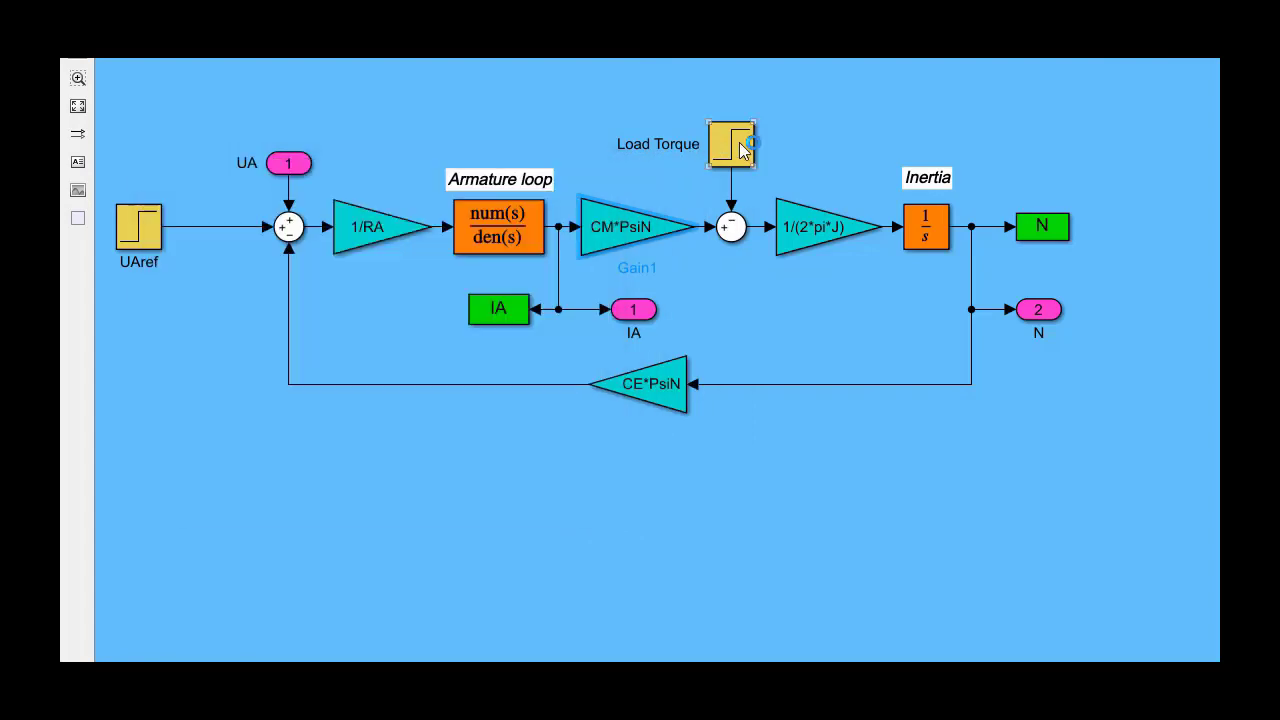
Step: Review the Load Torque step and 1/(2*pi*J) gain parameters without changes
{"action": "double_click", "coordinate": [743, 150]}
{"action": "left_click_drag", "start_coordinate": [940, 60], "coordinate": [348, 120]}
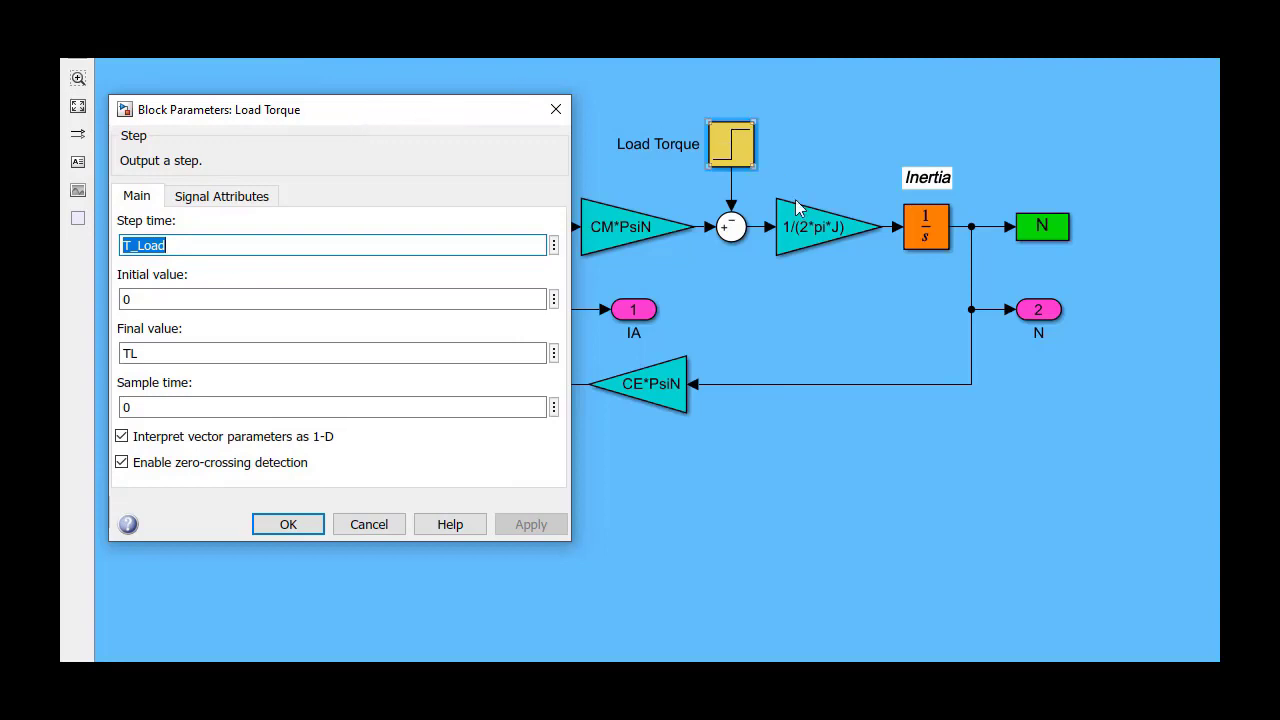
{"action": "key", "text": "Escape"}
{"action": "double_click", "coordinate": [812, 228]}
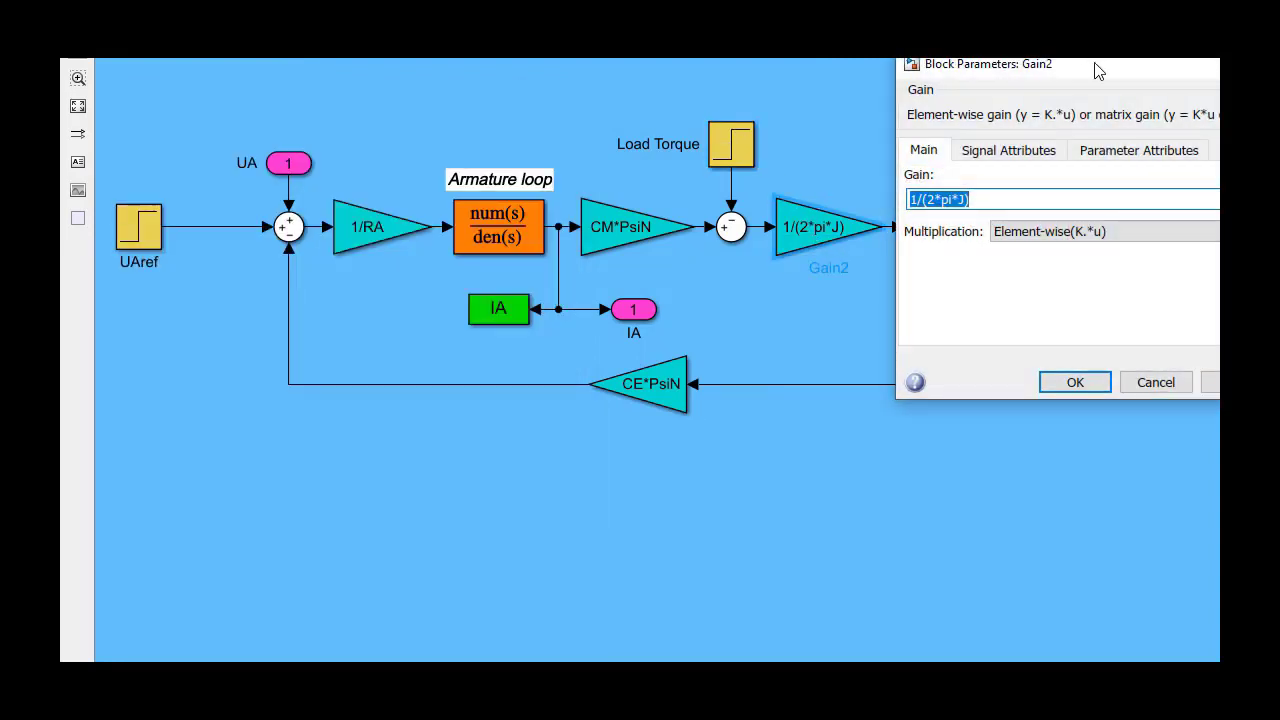
{"action": "left_click_drag", "start_coordinate": [1094, 69], "coordinate": [381, 160]}
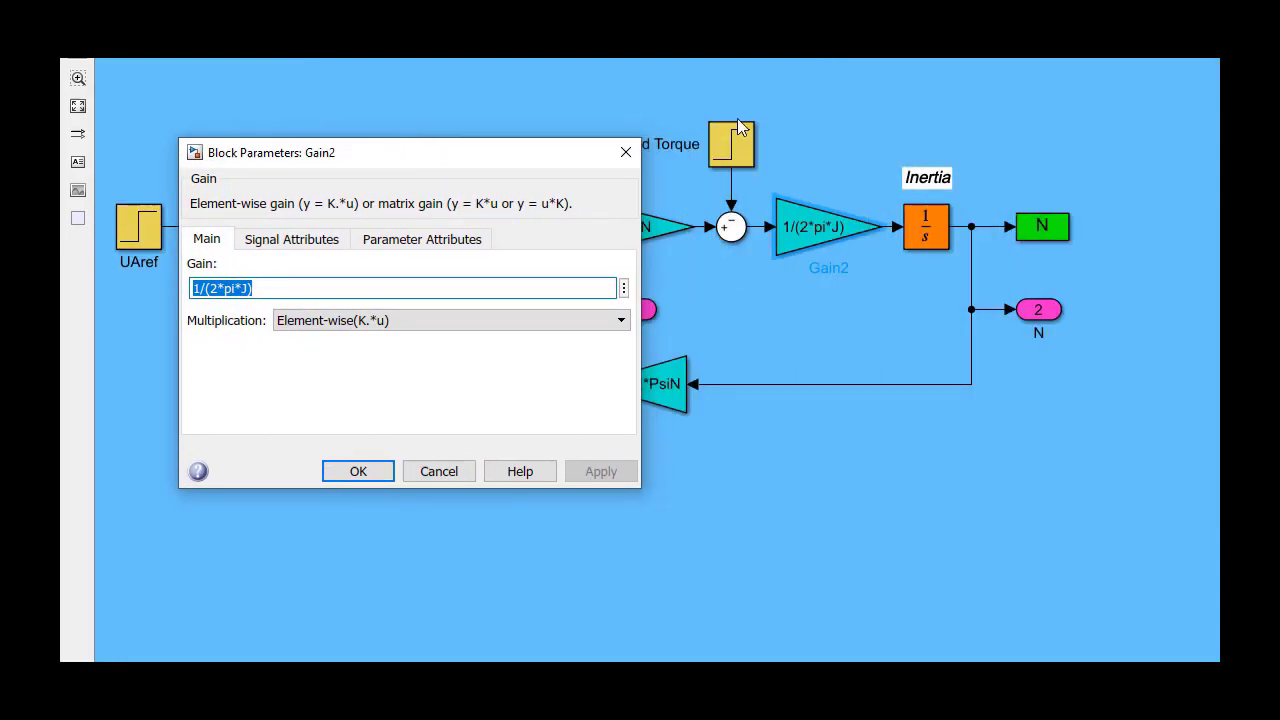
{"action": "key", "text": "Escape"}
Step: Review the Inertia integrator, then bring up the CE*PsiN feedback gain's parameters
{"action": "double_click", "coordinate": [940, 228]}
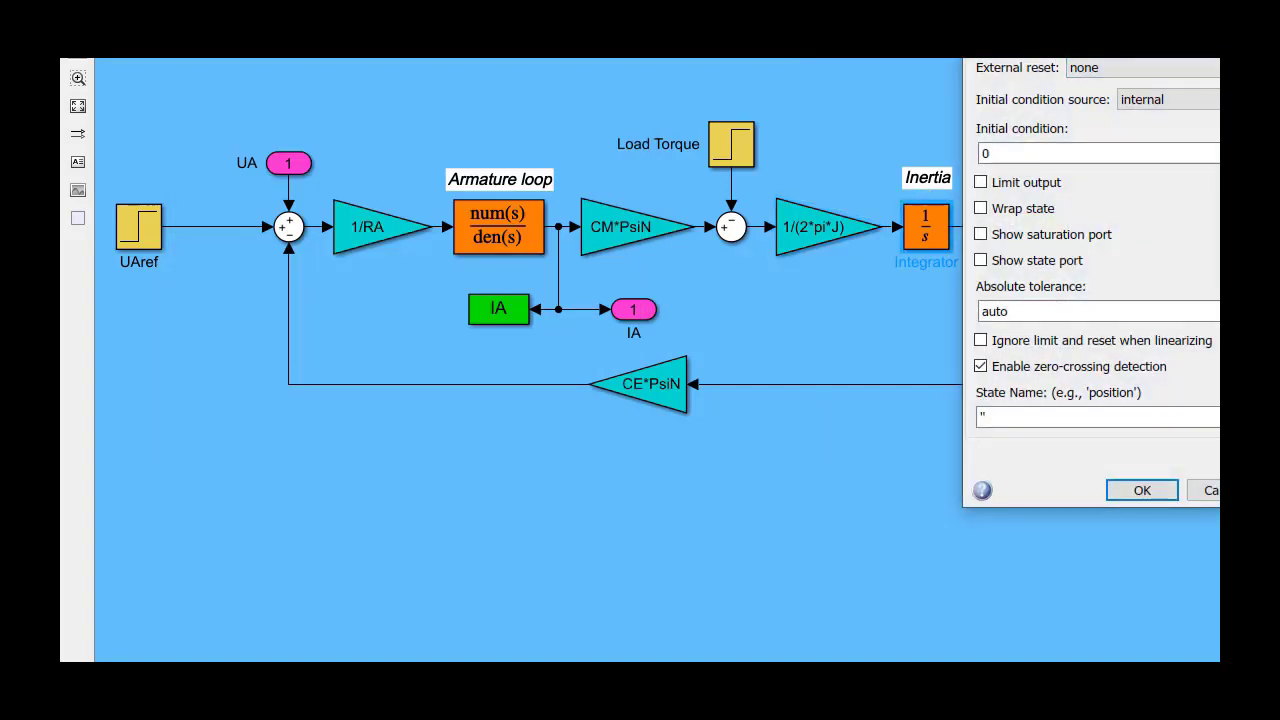
{"action": "left_click_drag", "start_coordinate": [1100, 75], "coordinate": [392, 98]}
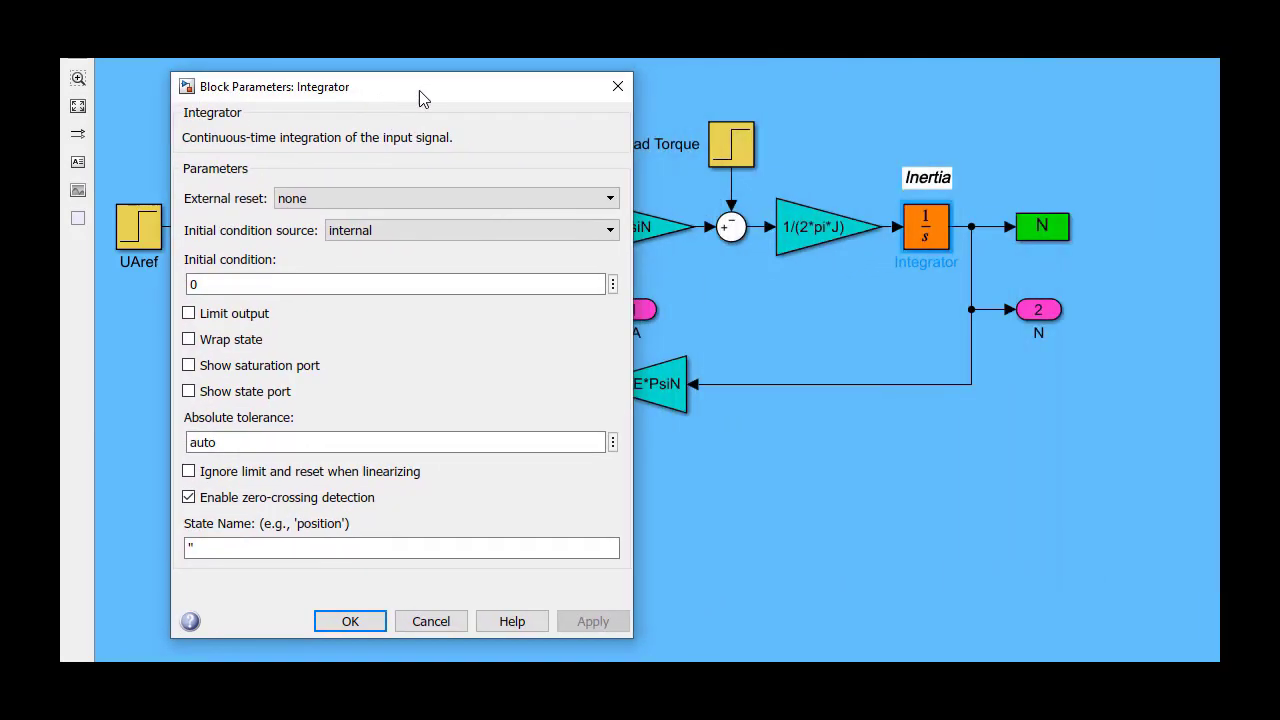
{"action": "key", "text": "Escape"}
{"action": "left_click", "coordinate": [912, 125]}
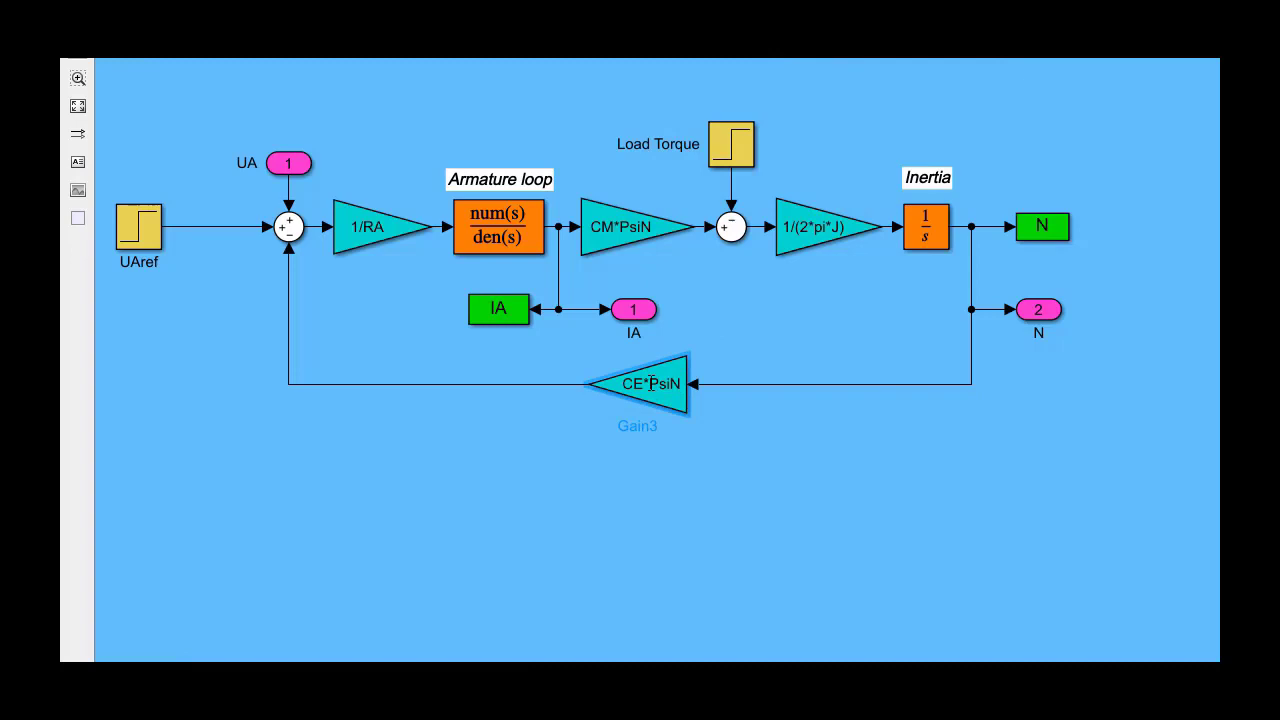
{"action": "double_click", "coordinate": [676, 355]}
{"action": "left_click_drag", "start_coordinate": [894, 229], "coordinate": [478, 214]}
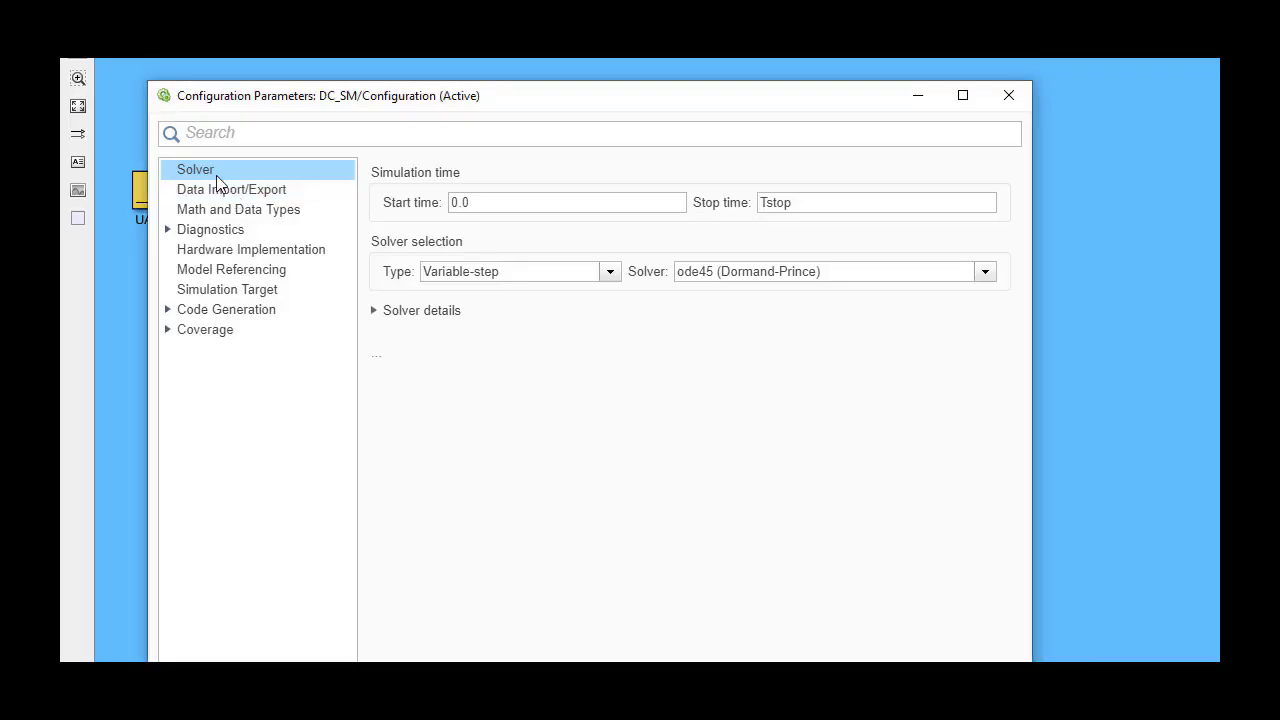
Step: Expand the detailed solver settings and view the Data Import/Export settings
{"action": "left_click", "coordinate": [373, 313]}
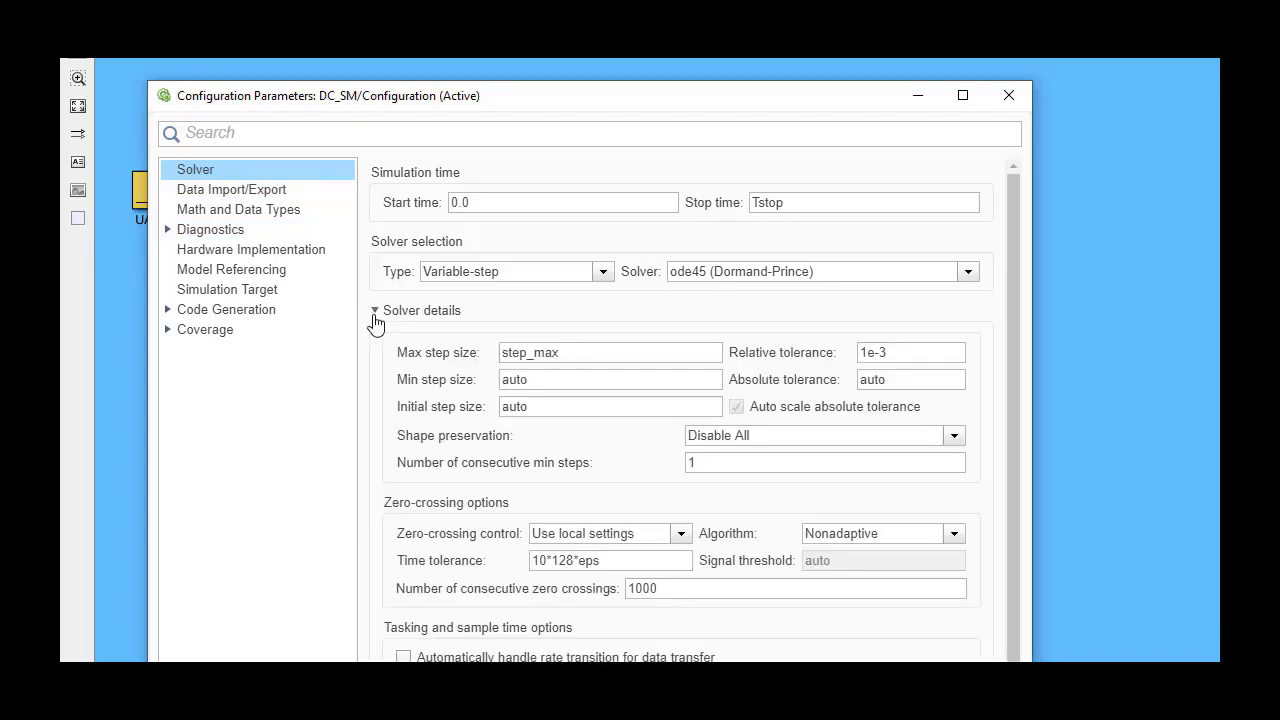
{"action": "left_click", "coordinate": [258, 193]}
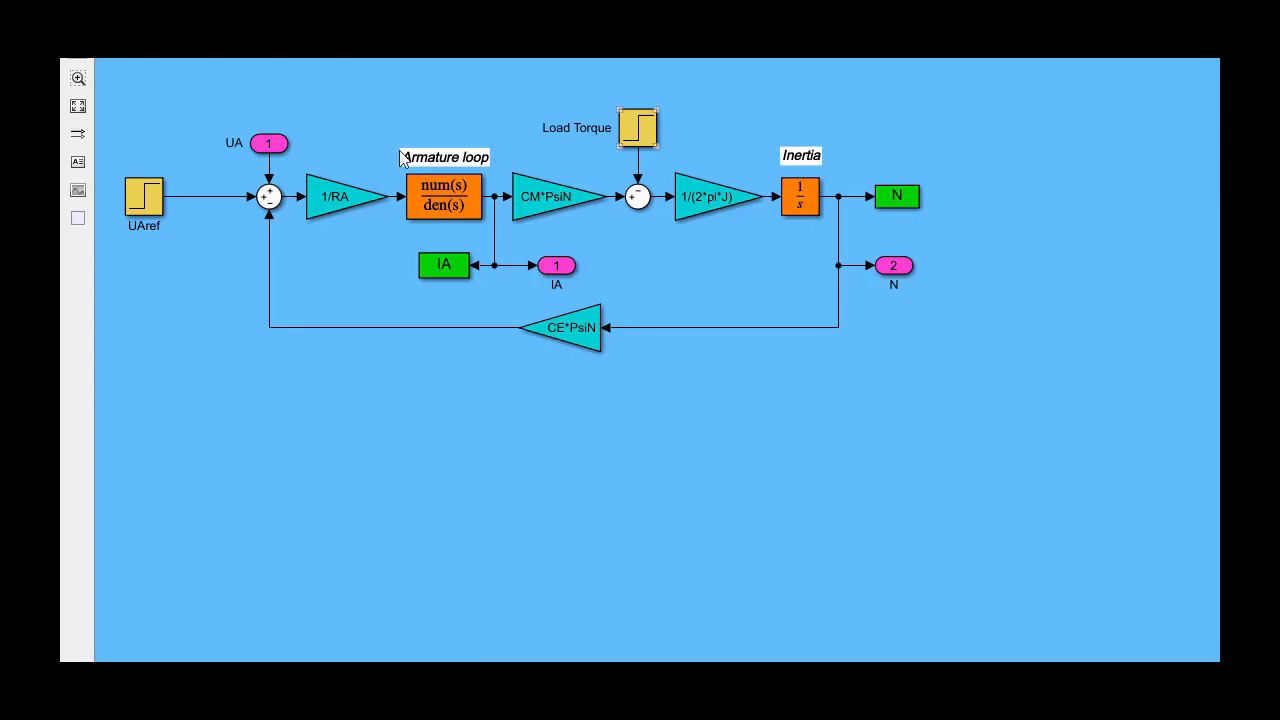
Step: Select and then clear the UA input and IA output ports
{"action": "left_click", "coordinate": [268, 144]}
{"action": "left_click", "coordinate": [832, 268]}
{"action": "key", "text": "Escape"}
Step: Review the UAref step values: Step time Tstep, Initial 0, Final UAref, Sample time 0
{"action": "double_click", "coordinate": [150, 200]}
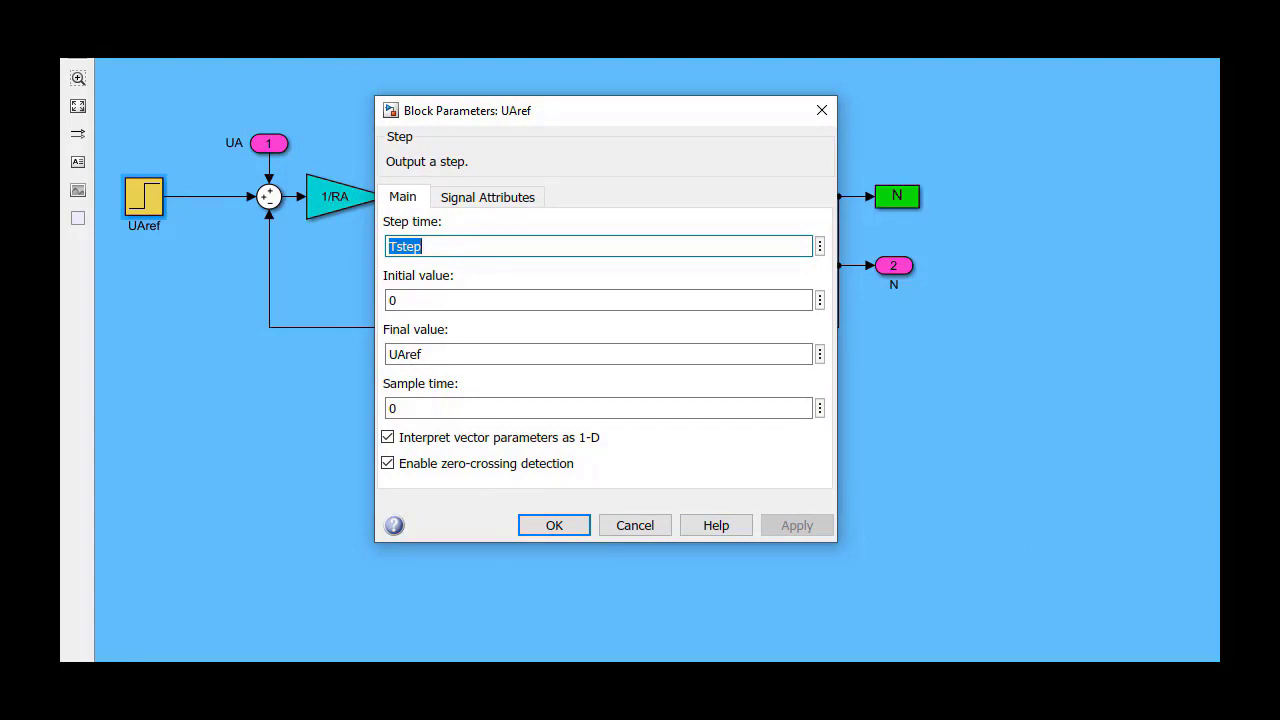
{"action": "double_click", "coordinate": [516, 352]}
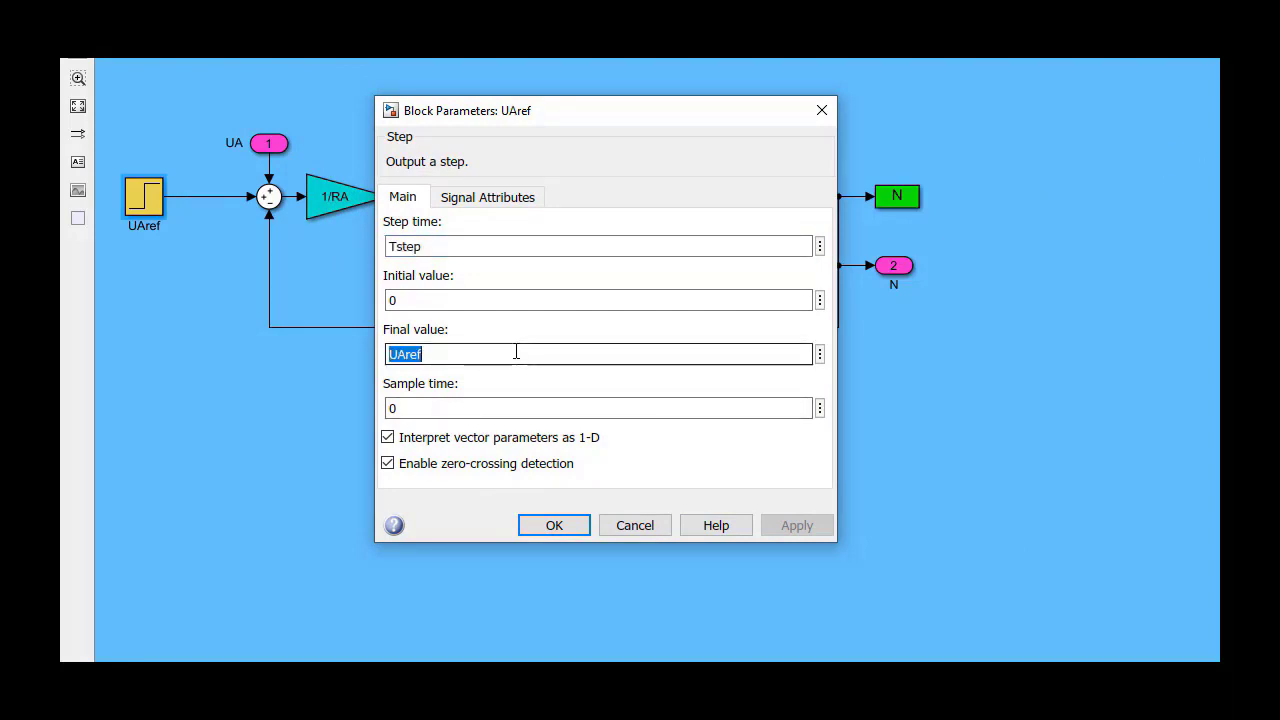
{"action": "double_click", "coordinate": [480, 297]}
{"action": "double_click", "coordinate": [450, 407]}
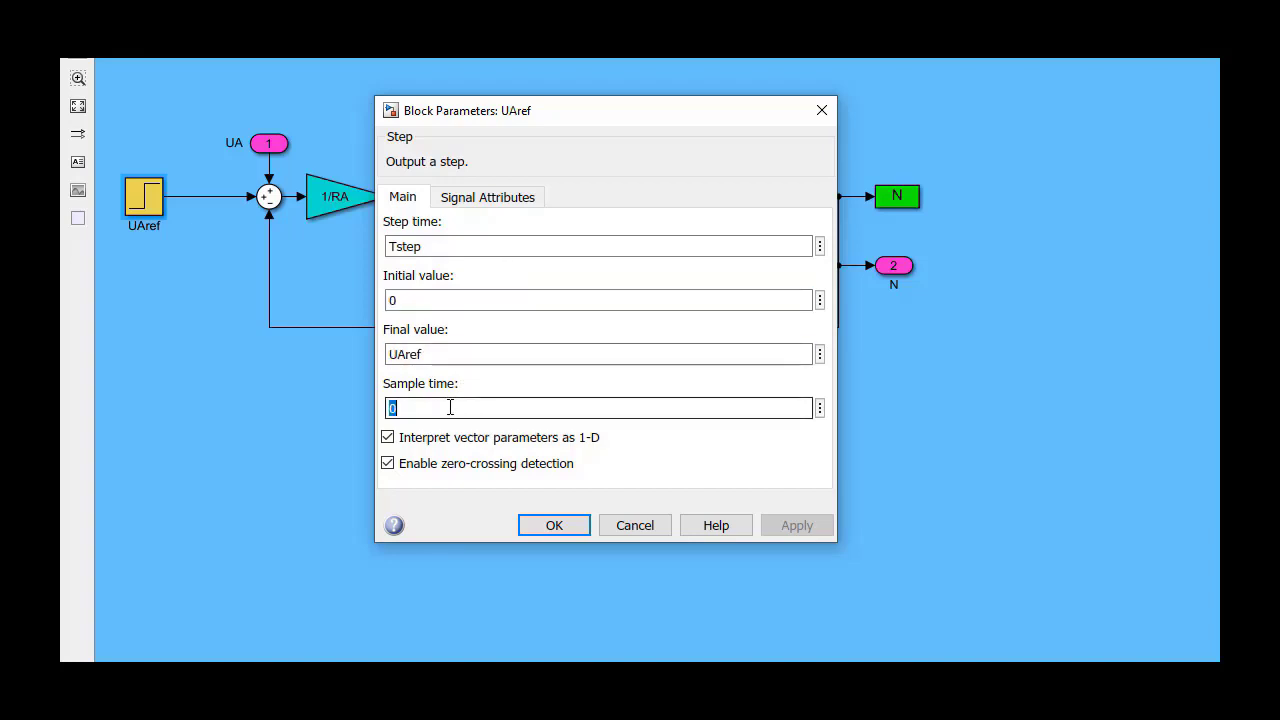
{"action": "double_click", "coordinate": [471, 246]}
{"action": "double_click", "coordinate": [455, 353]}
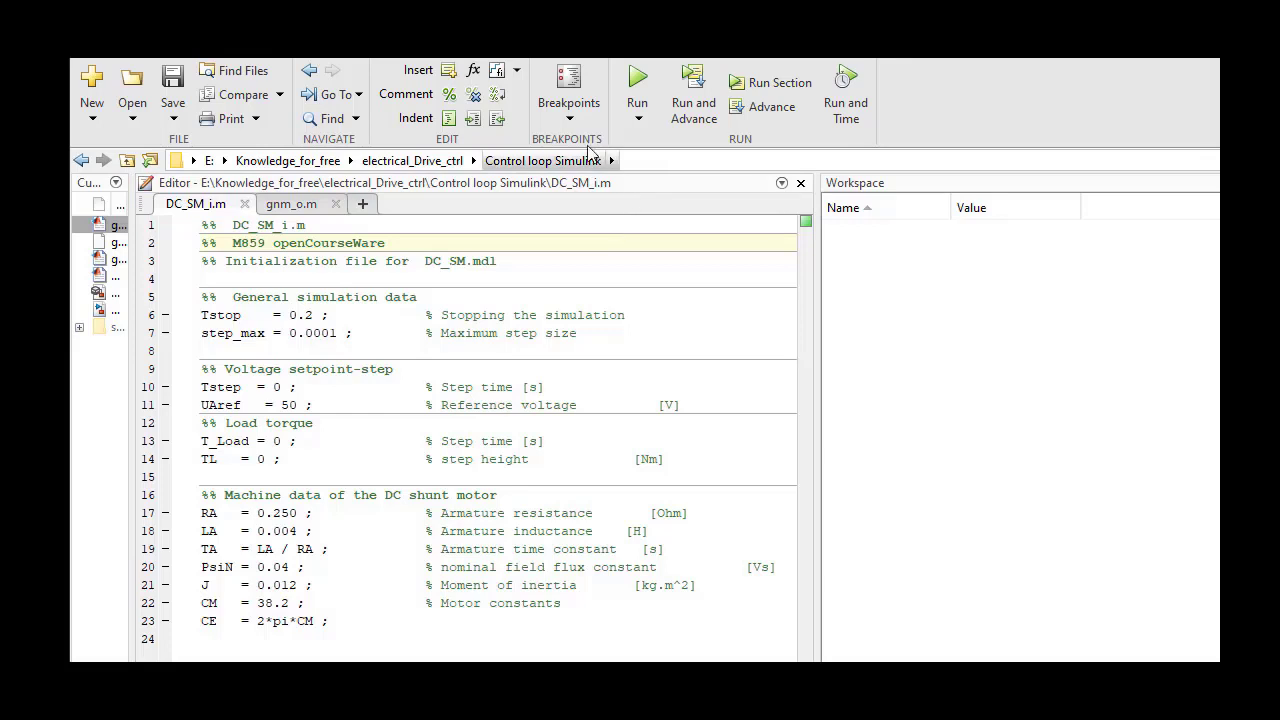
Step: Run DC_SM_i.m to load motor parameters, then simulate DC_SM in Simulink
{"action": "left_click", "coordinate": [636, 80]}
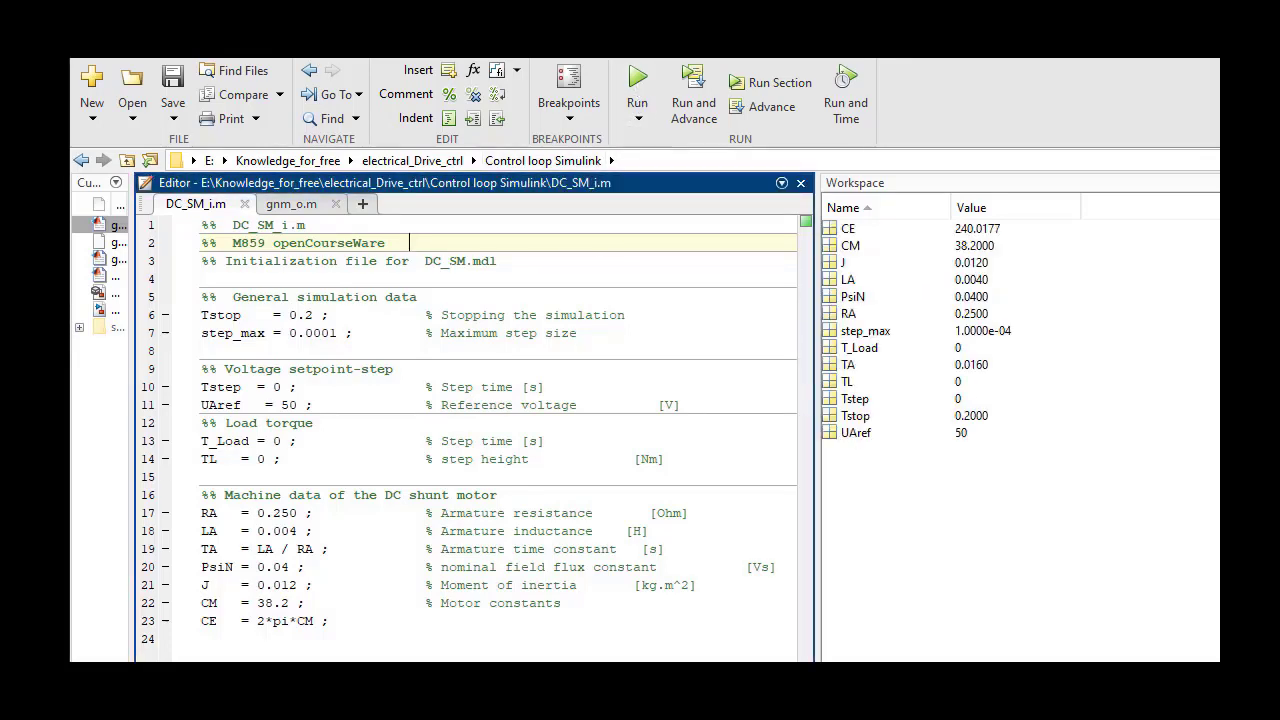
{"action": "key", "text": "alt+Tab"}
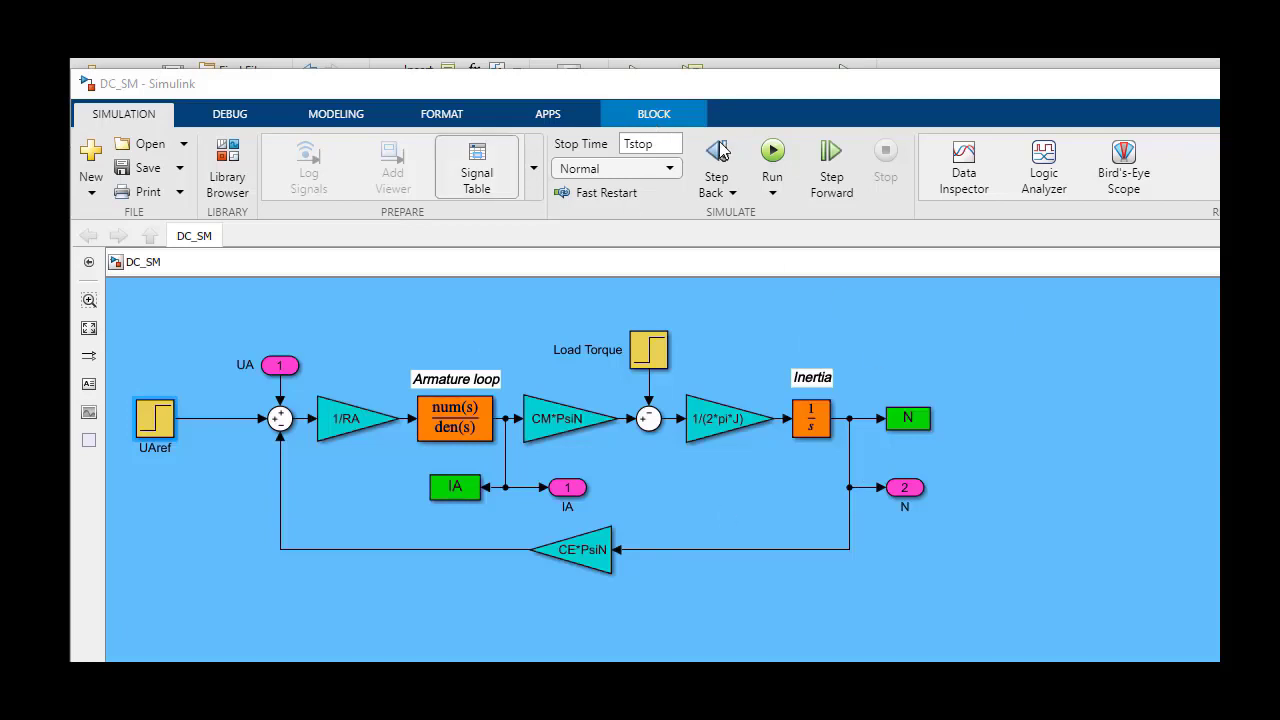
{"action": "left_click", "coordinate": [774, 152]}
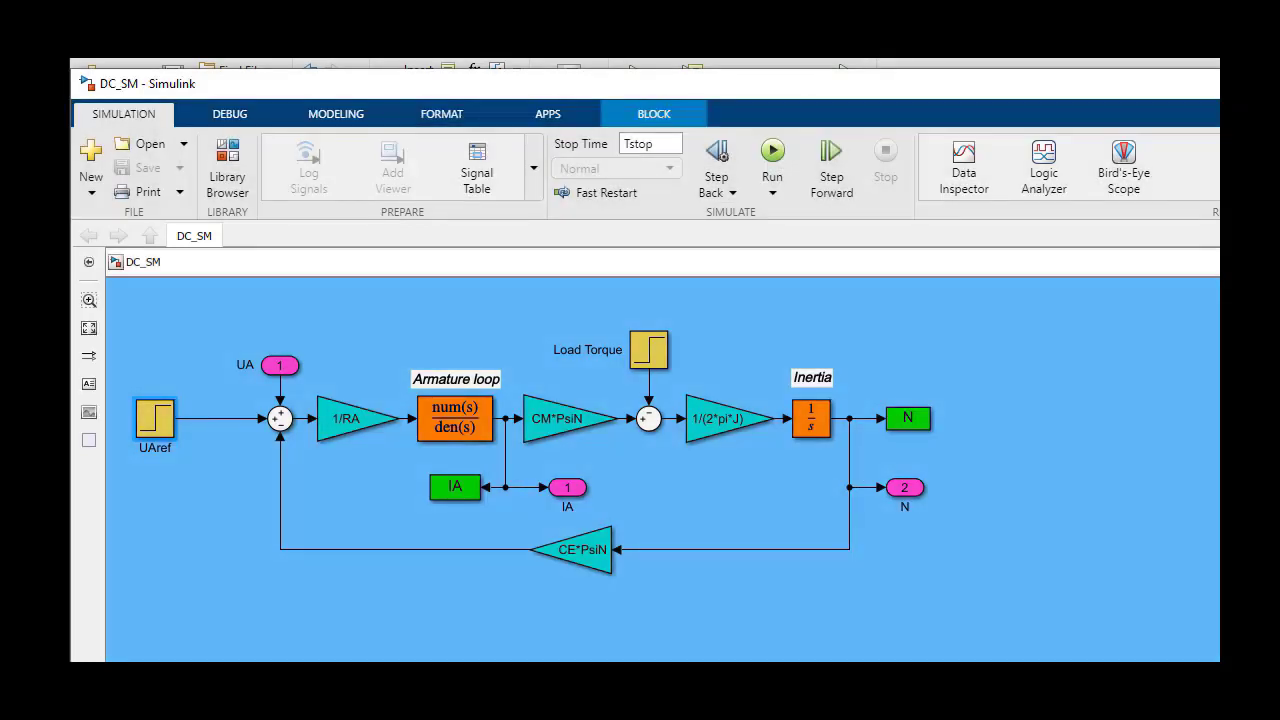
{"action": "key", "text": "alt+Tab"}
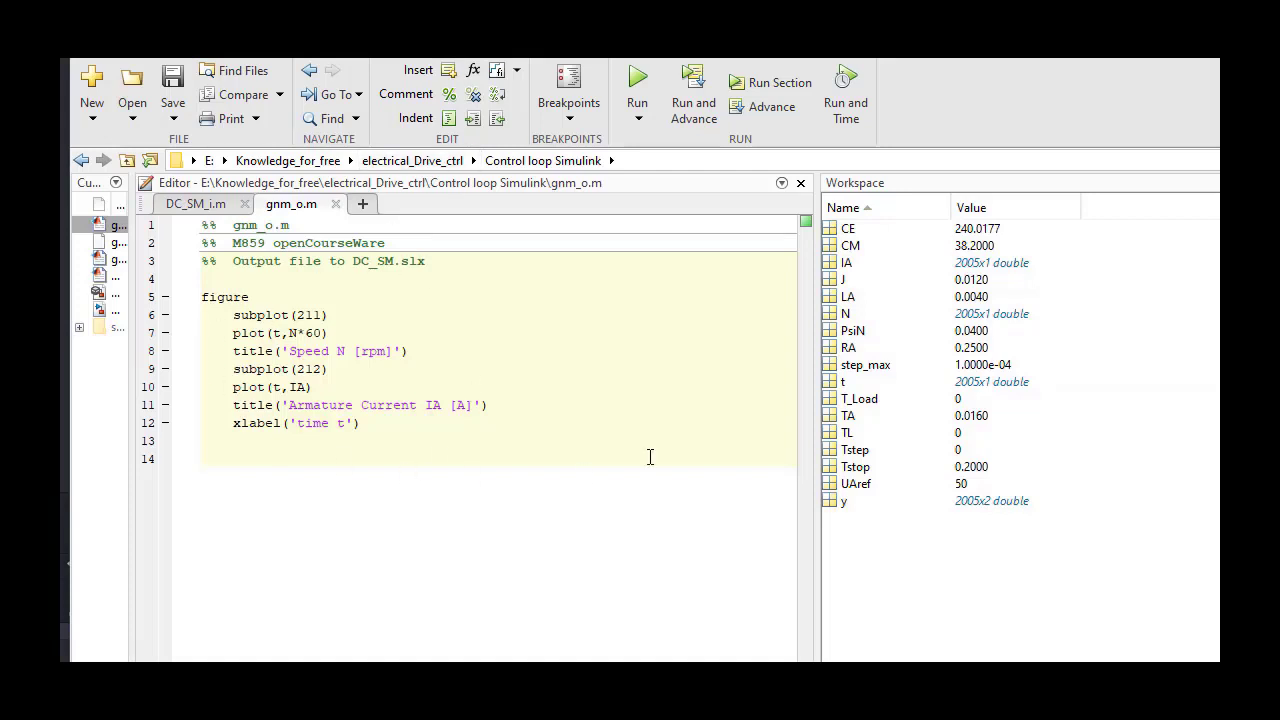
Step: Run the gnm_o.m script to plot the simulation results
{"action": "left_click", "coordinate": [630, 95]}
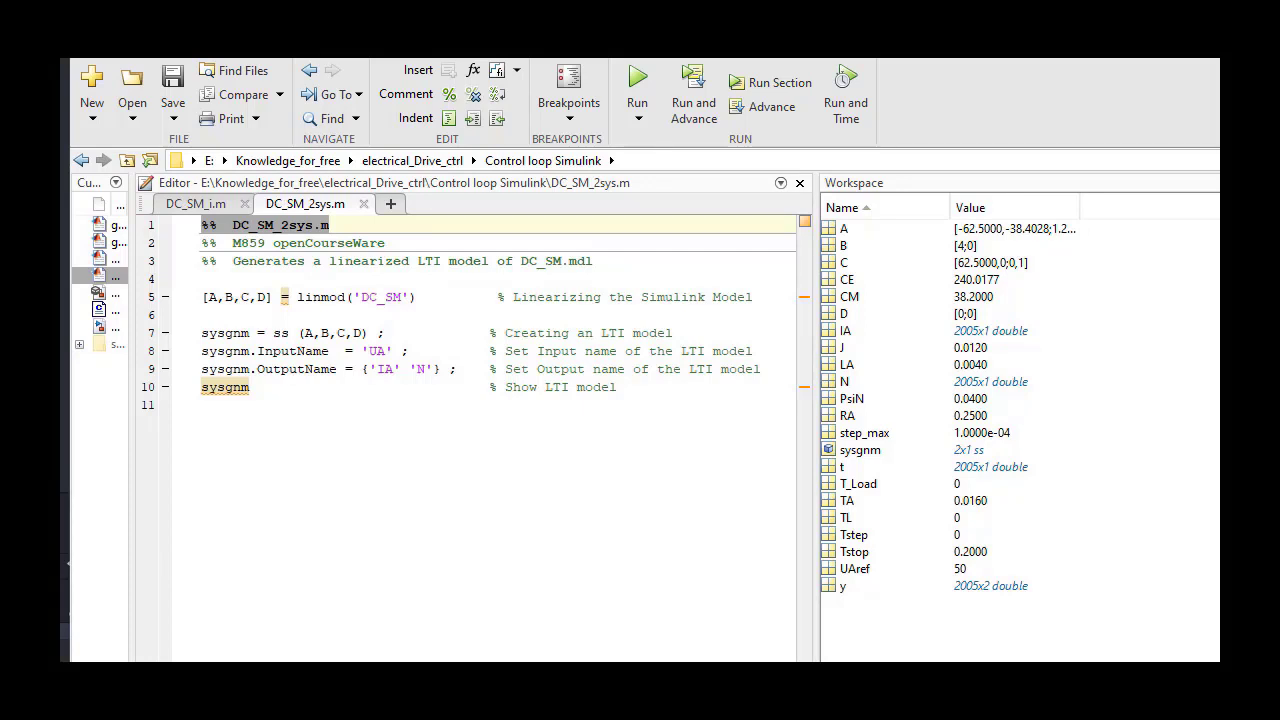
Step: Highlight the linearization, LTI-model and input/output-naming lines of DC_SM_2sys.m
{"action": "triple_click", "coordinate": [476, 297]}
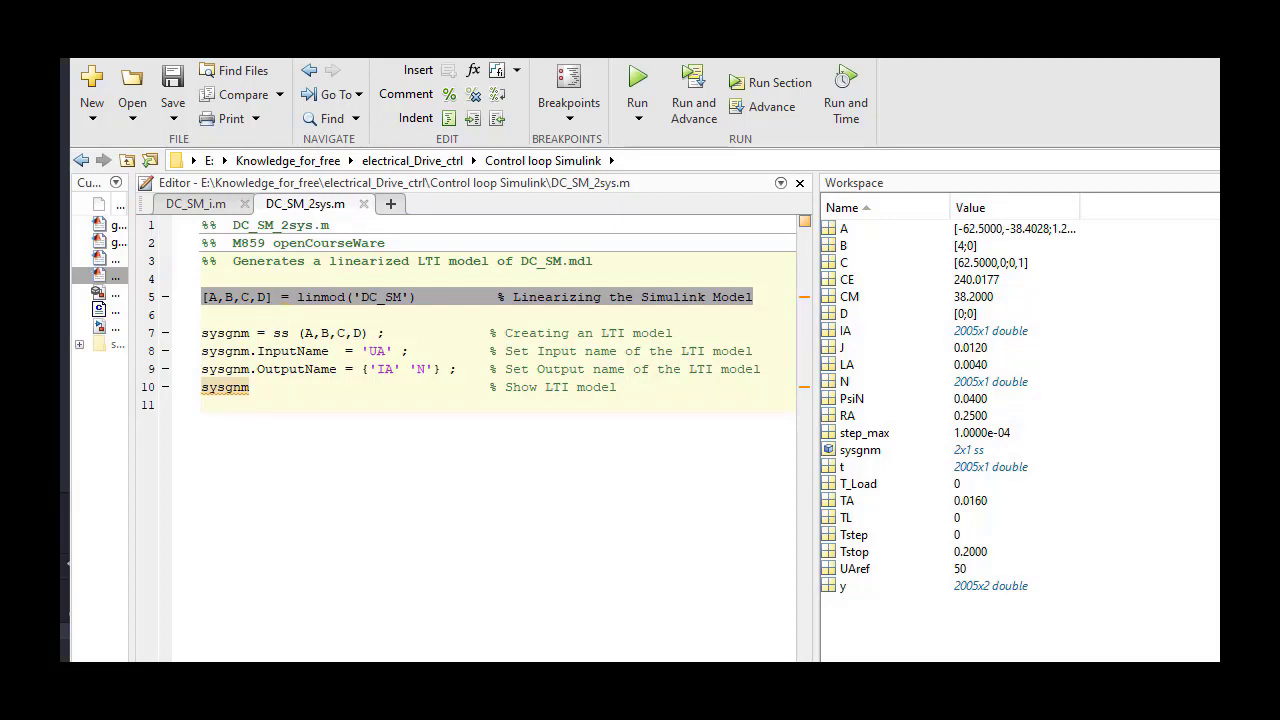
{"action": "triple_click", "coordinate": [437, 332]}
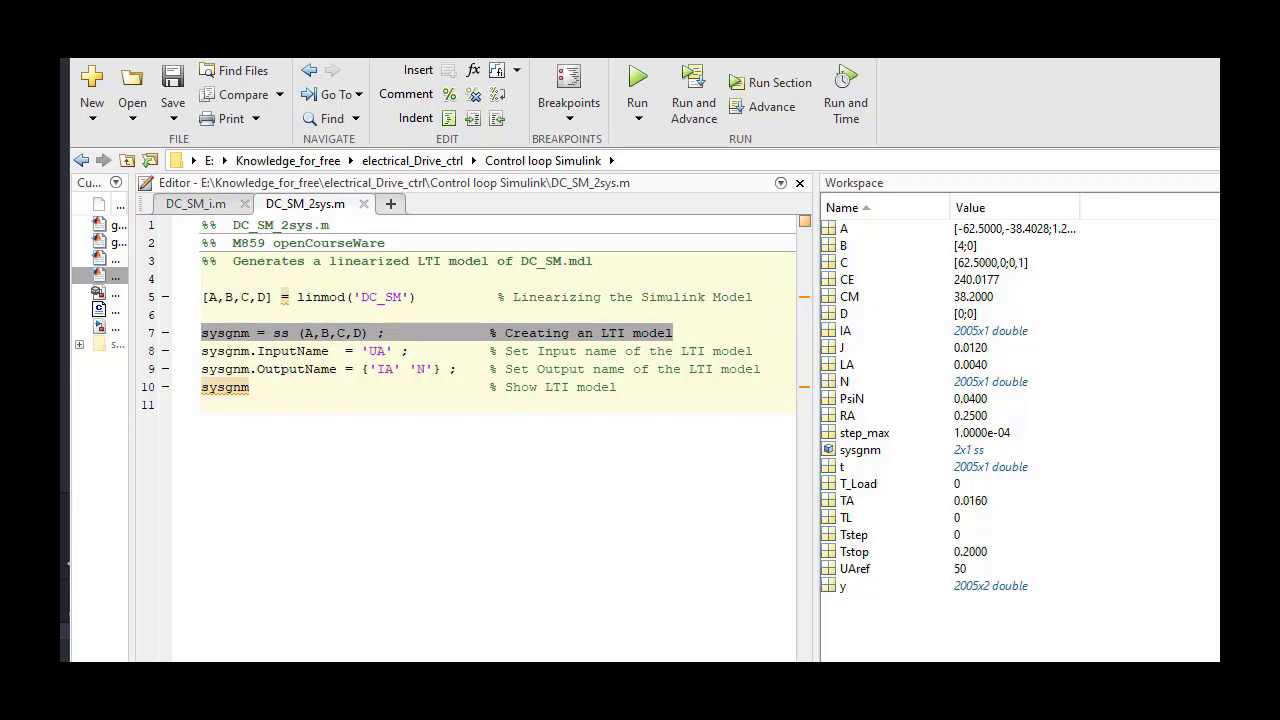
{"action": "left_click_drag", "start_coordinate": [201, 351], "coordinate": [761, 369]}
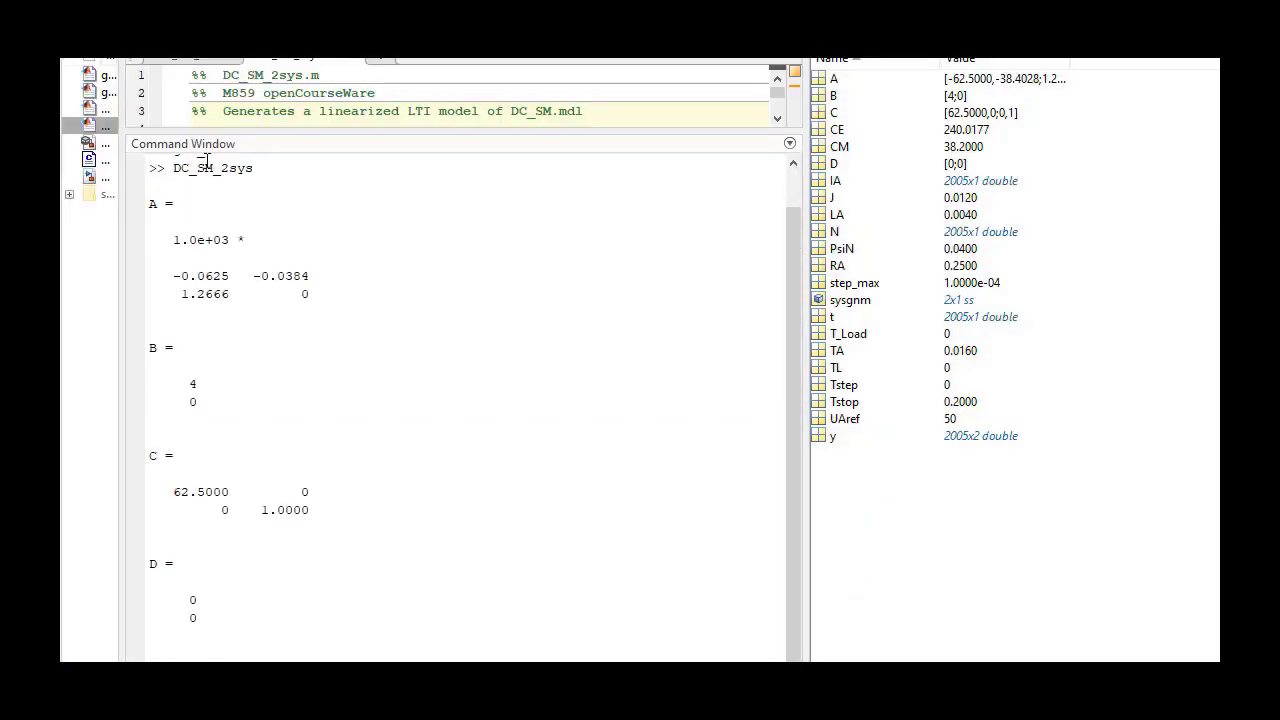
Step: Highlight the DC_SM_2sys command and scroll down to the sysgnm output
{"action": "left_click_drag", "start_coordinate": [173, 168], "coordinate": [269, 168]}
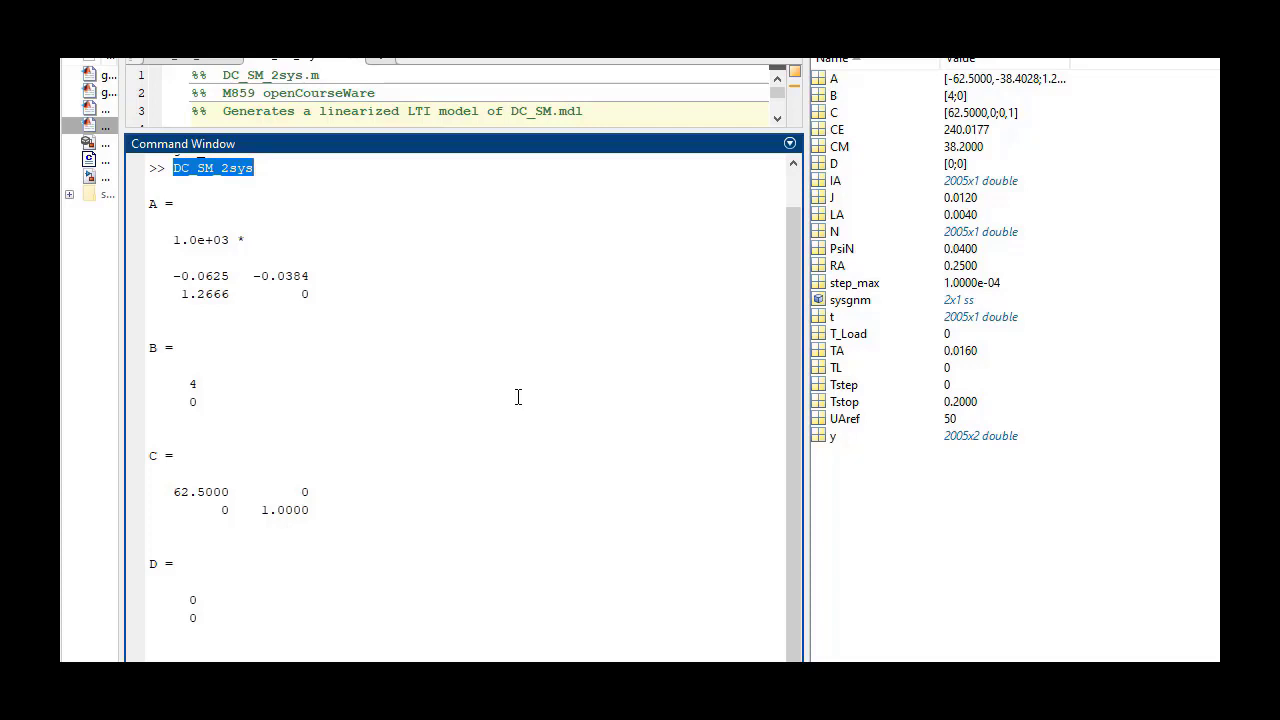
{"action": "scroll", "coordinate": [518, 397], "scroll_direction": "down", "scroll_amount": 2}
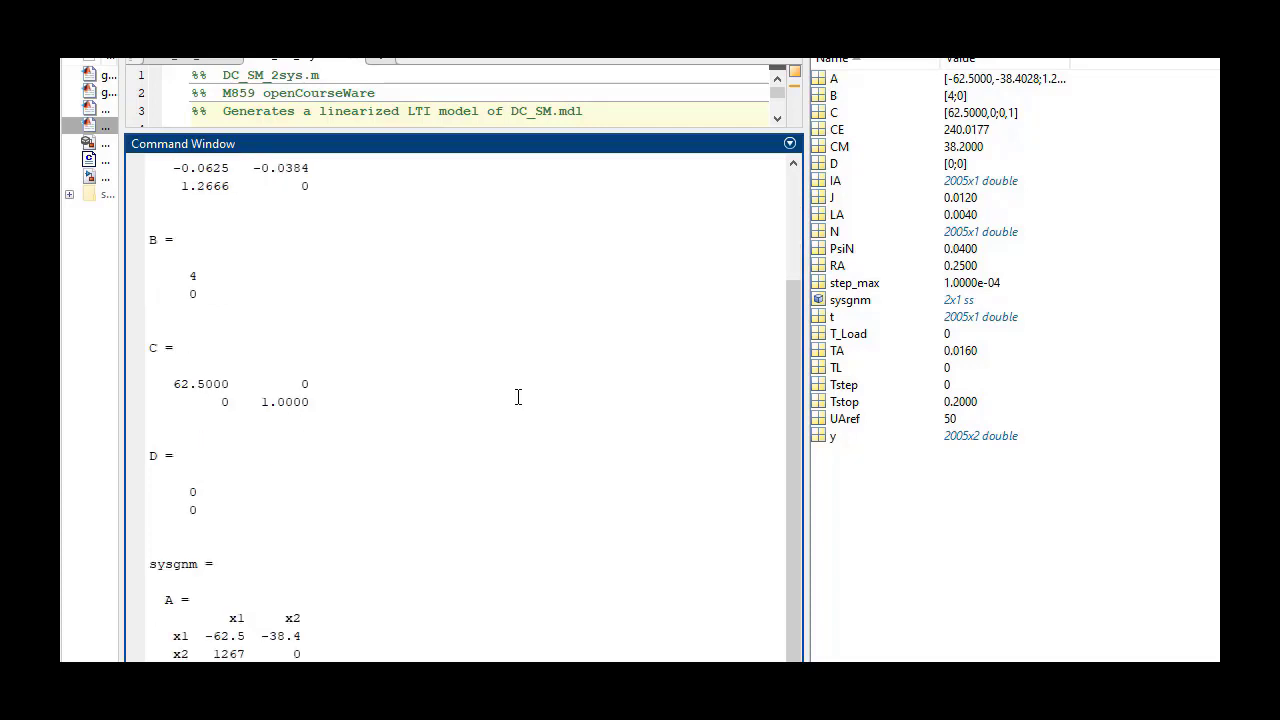
{"action": "scroll", "coordinate": [518, 397], "scroll_direction": "down", "scroll_amount": 2}
{"action": "scroll", "coordinate": [518, 397], "scroll_direction": "down", "scroll_amount": 1}
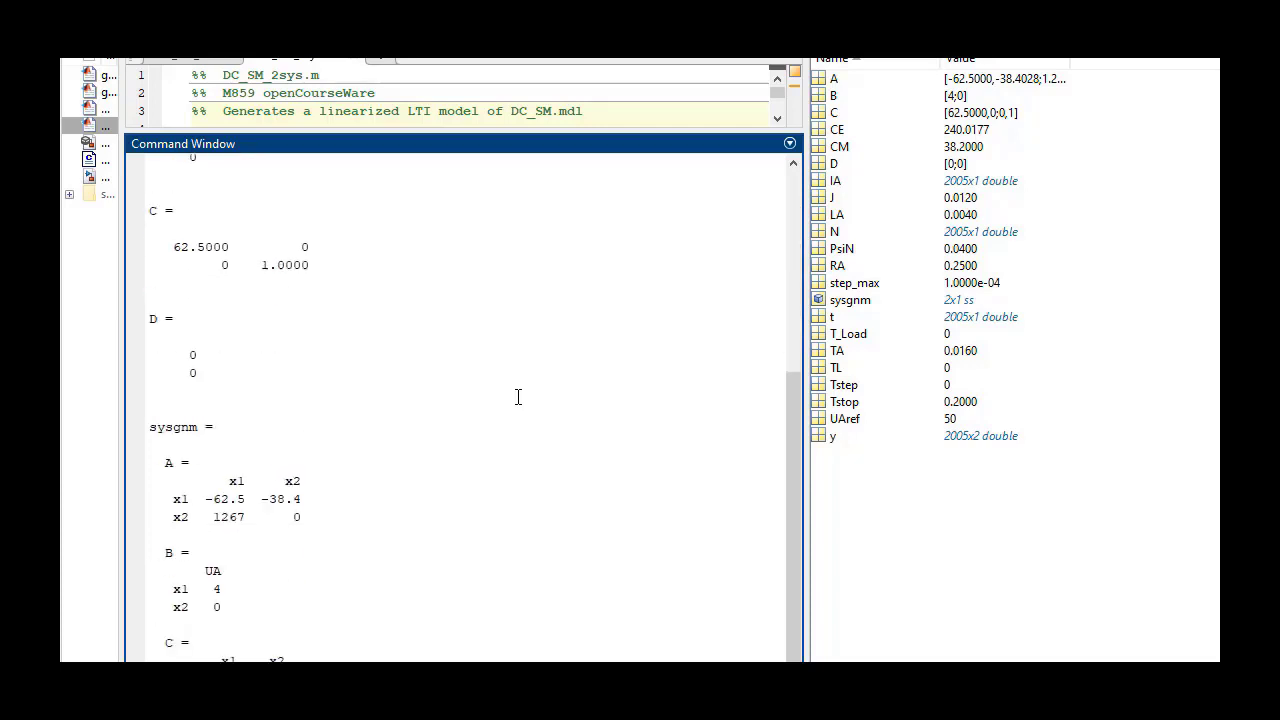